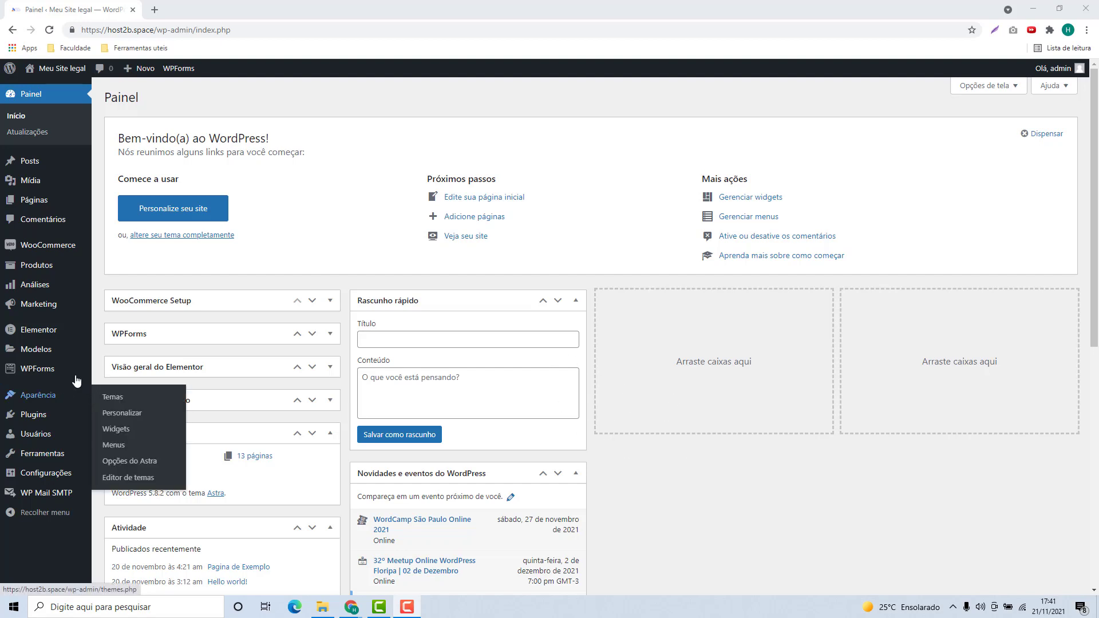
# Open the page for adding new plugins from the site's plugin management area.
pyautogui.click(32, 417)
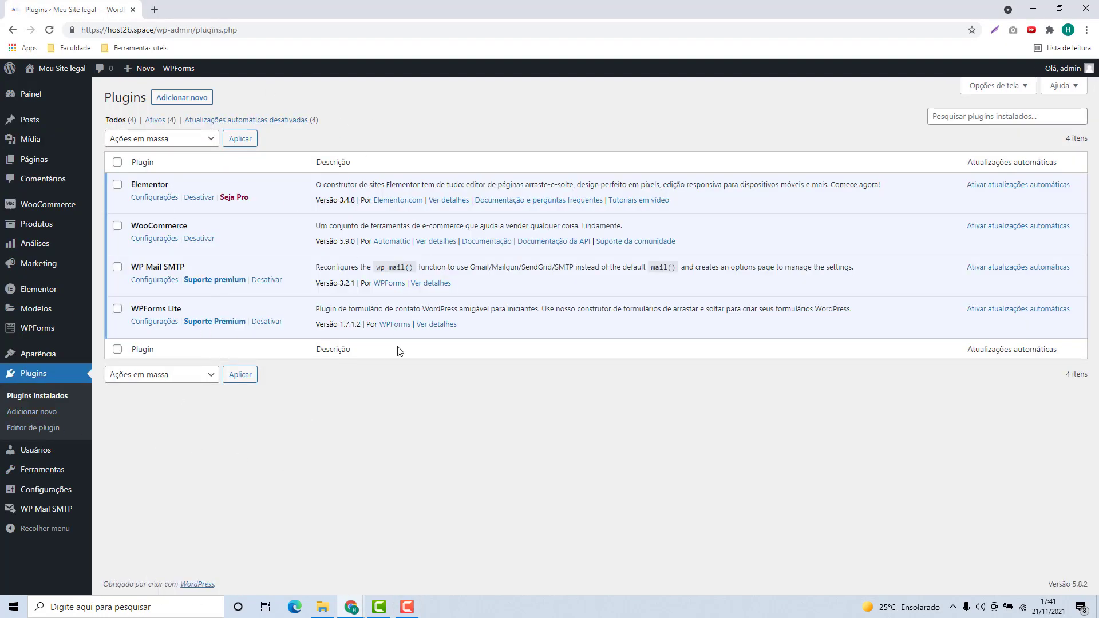
pyautogui.click(179, 100)
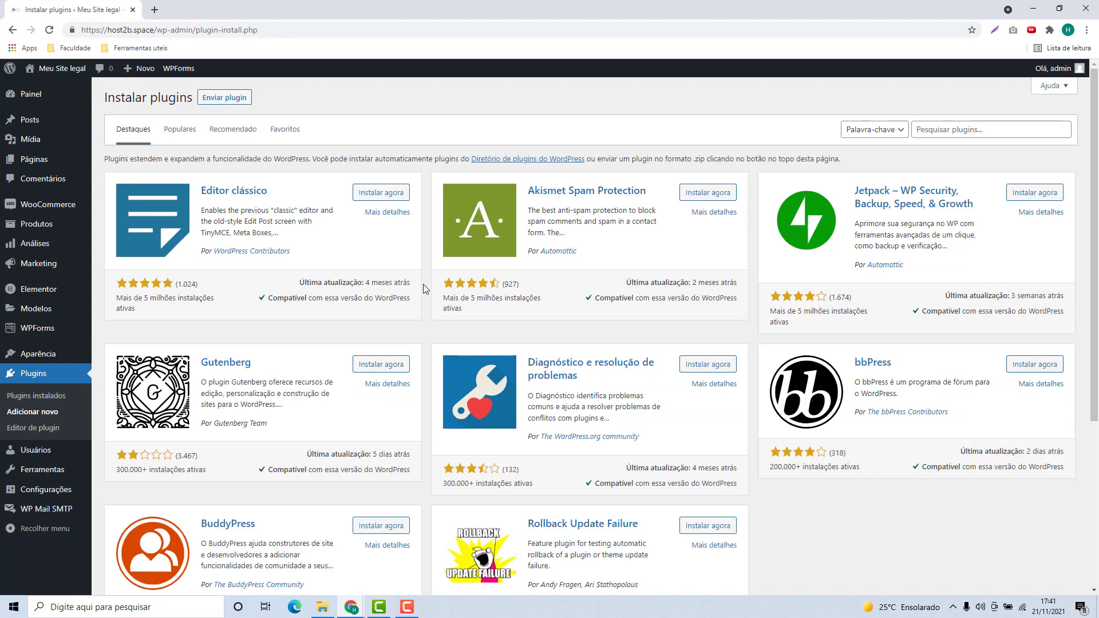
# Switch to File Explorer and examine the elementor-pro archive in the Área de Trabalho folder, then return to the browser.
pyautogui.click(323, 607)
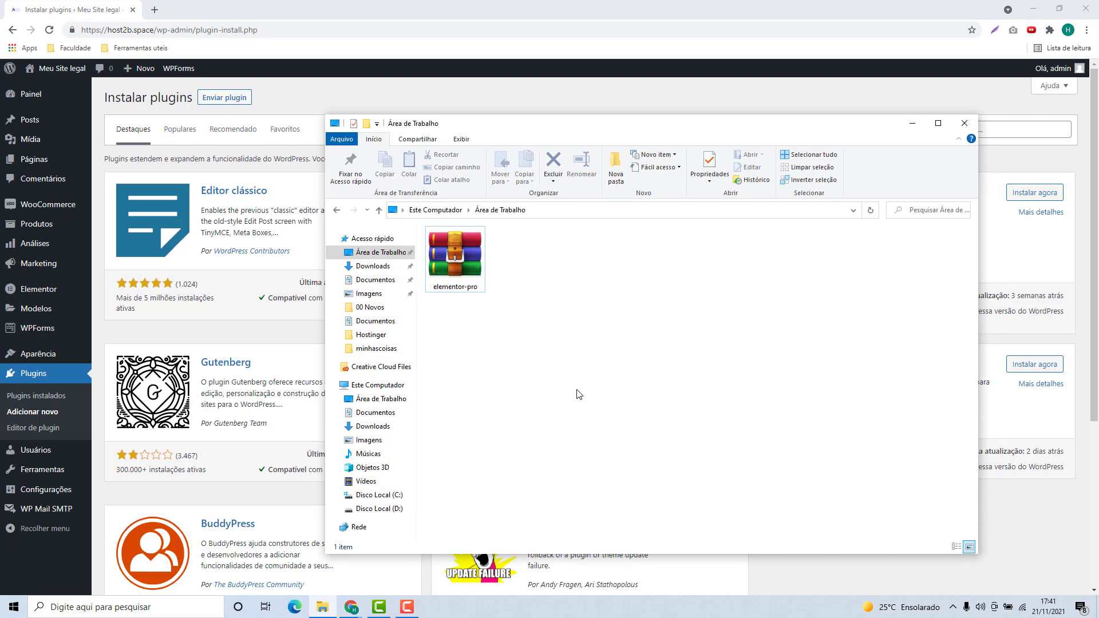
pyautogui.moveTo(578, 393); pyautogui.dragTo(458, 281)
pyautogui.click(519, 293)
pyautogui.moveTo(523, 312); pyautogui.dragTo(432, 239)
pyautogui.click(525, 307)
pyautogui.moveTo(539, 331); pyautogui.dragTo(362, 181)
pyautogui.click(541, 300)
pyautogui.moveTo(516, 329); pyautogui.dragTo(429, 291)
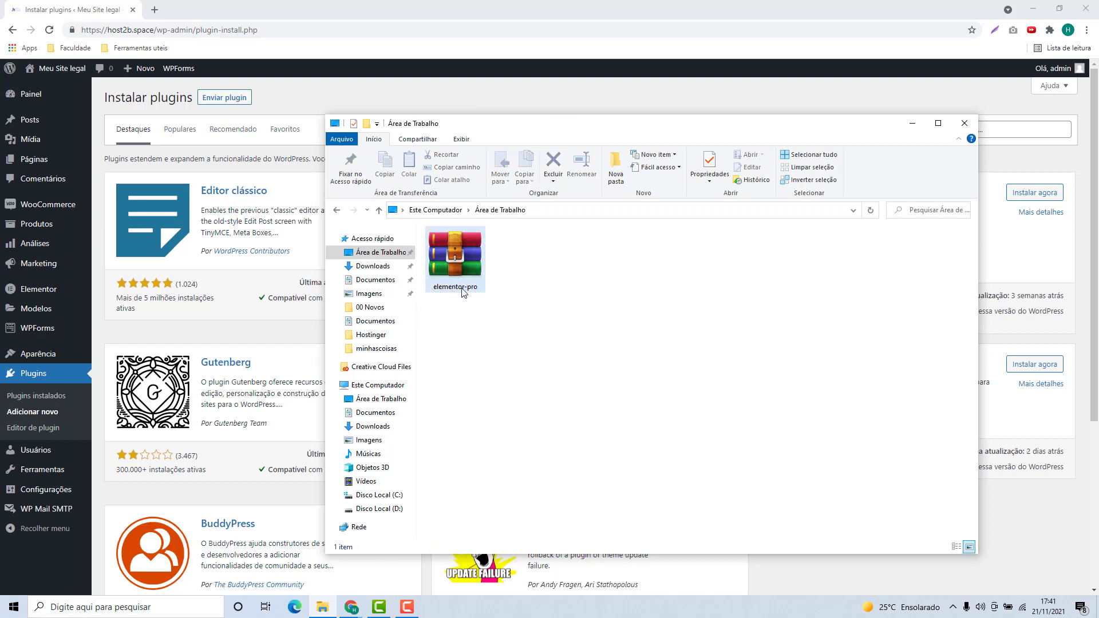
pyautogui.moveTo(513, 296); pyautogui.dragTo(454, 267)
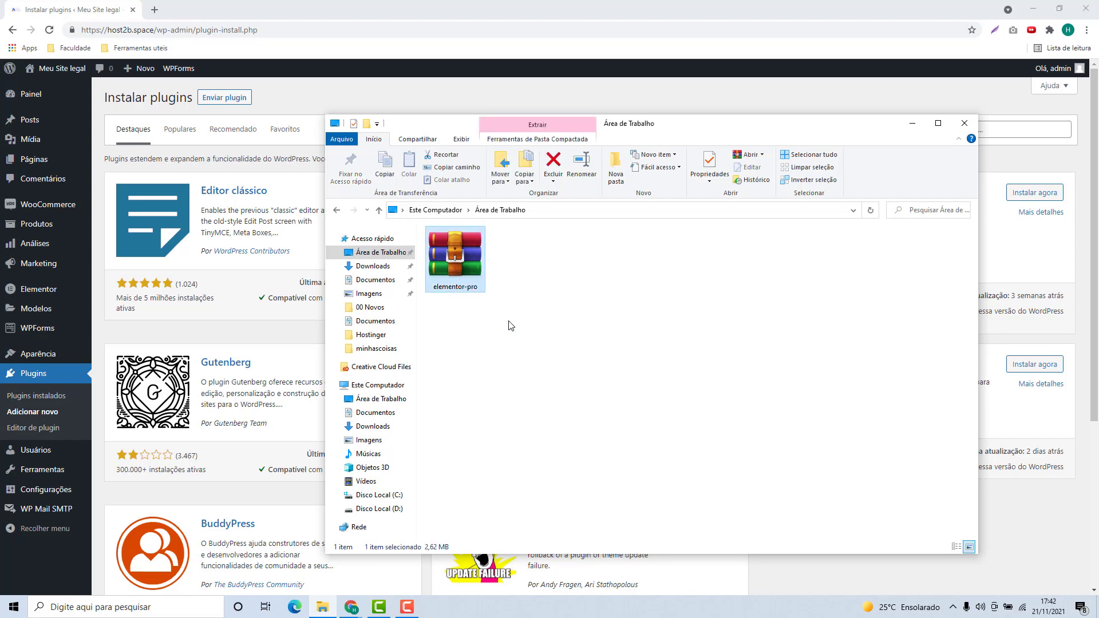
pyautogui.click(511, 326)
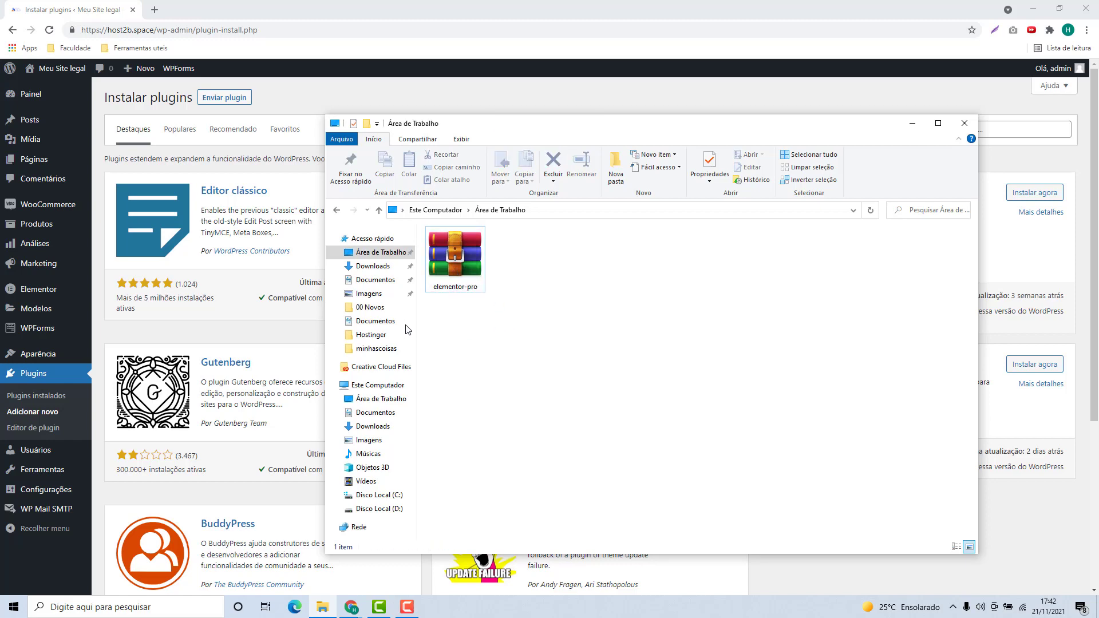
pyautogui.click(318, 337)
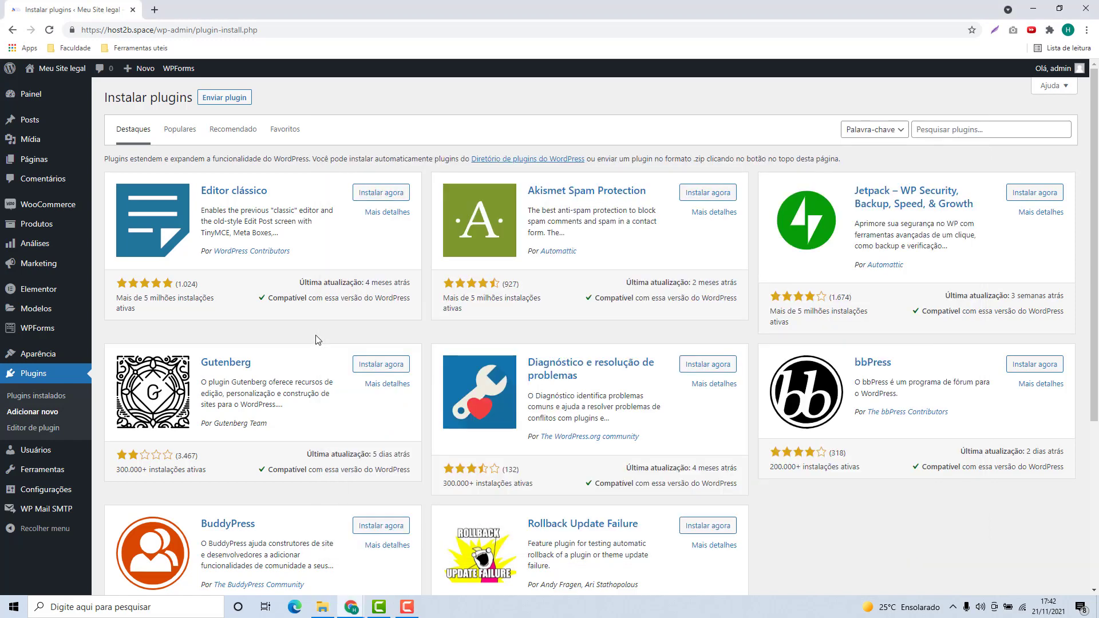
# Search the plugin directory for "elementor".
pyautogui.click(963, 136)
pyautogui.write('elementor')
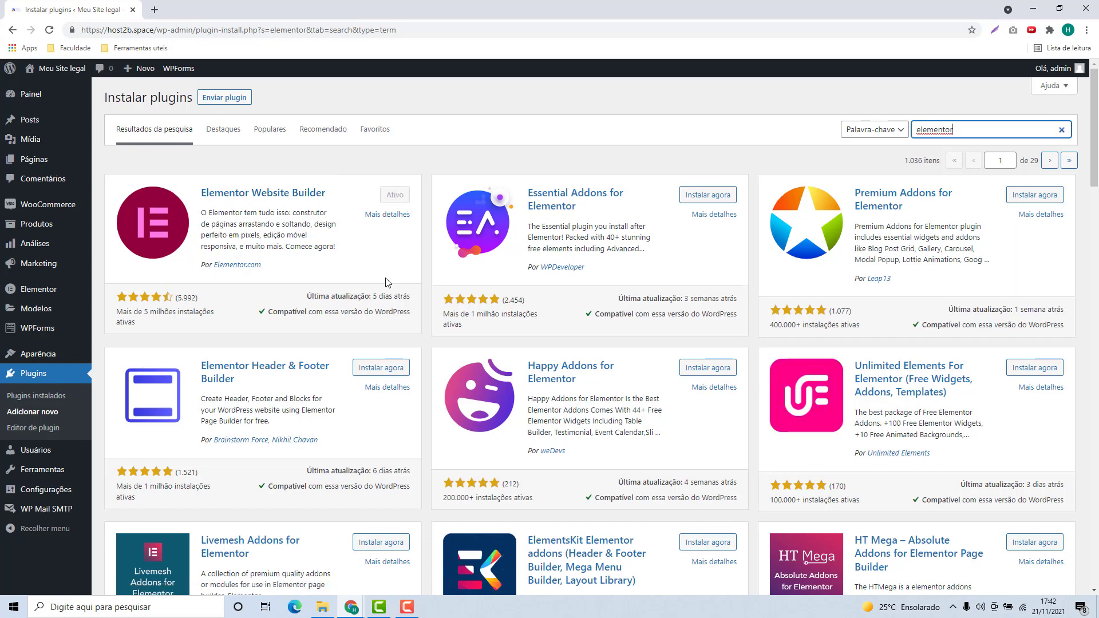
# Upload elementor-pro.zip from the desktop folder as a plugin, install it and activate it.
pyautogui.click(224, 98)
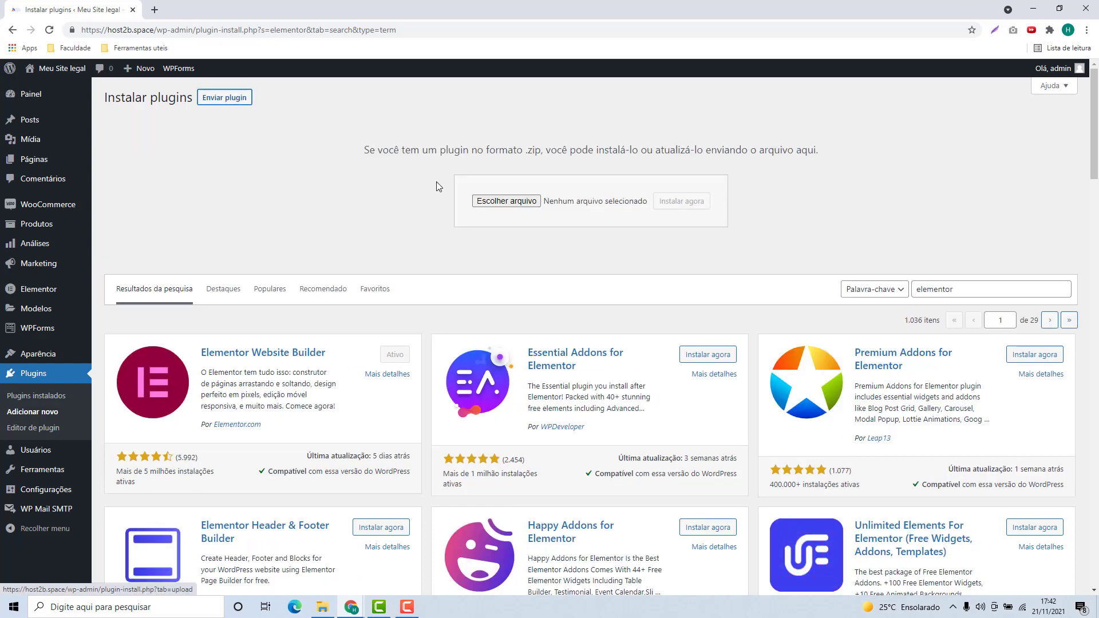
pyautogui.click(502, 201)
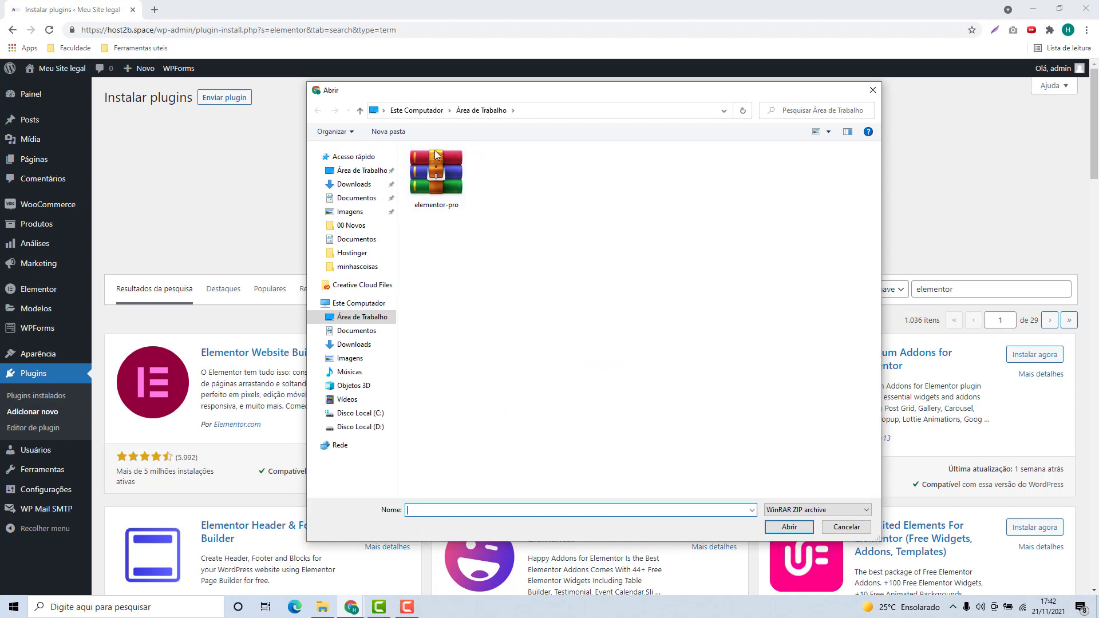
pyautogui.click(443, 191)
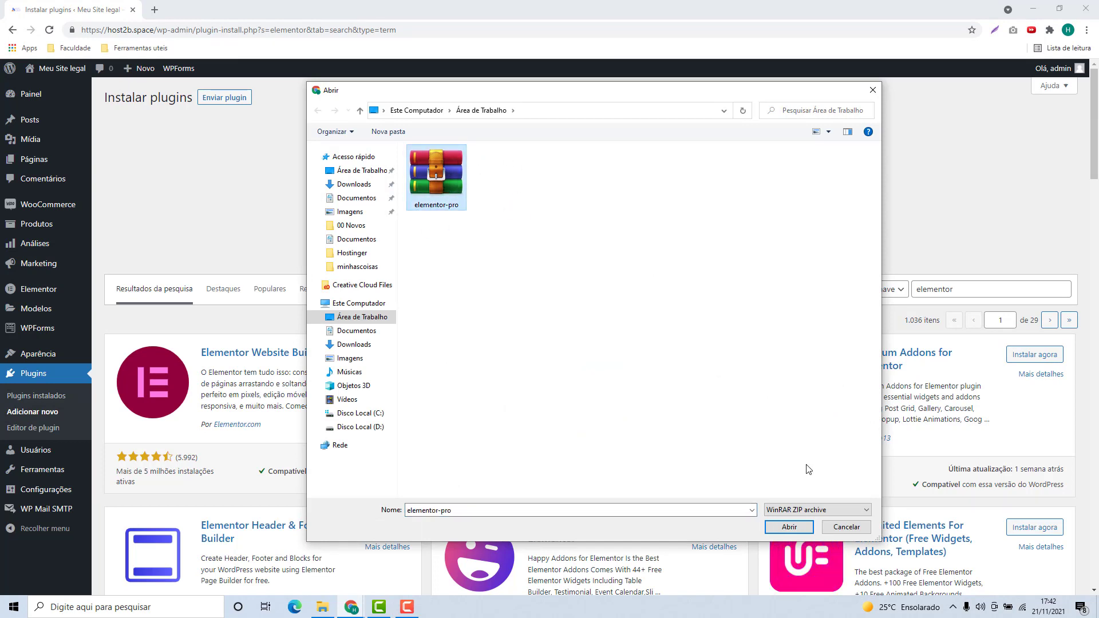
pyautogui.click(789, 527)
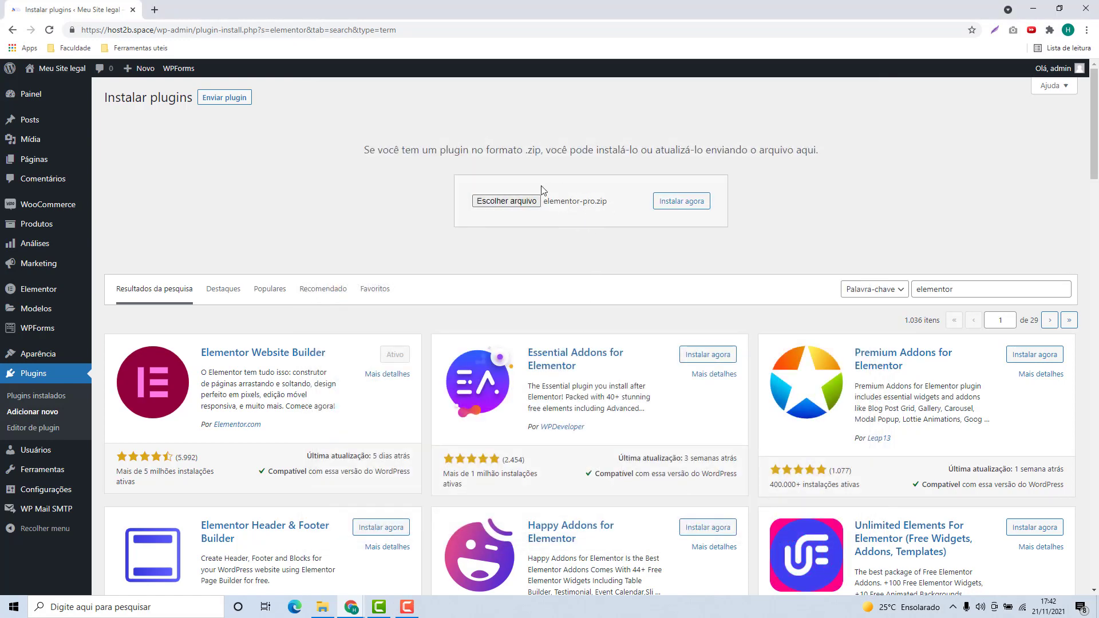
pyautogui.click(688, 207)
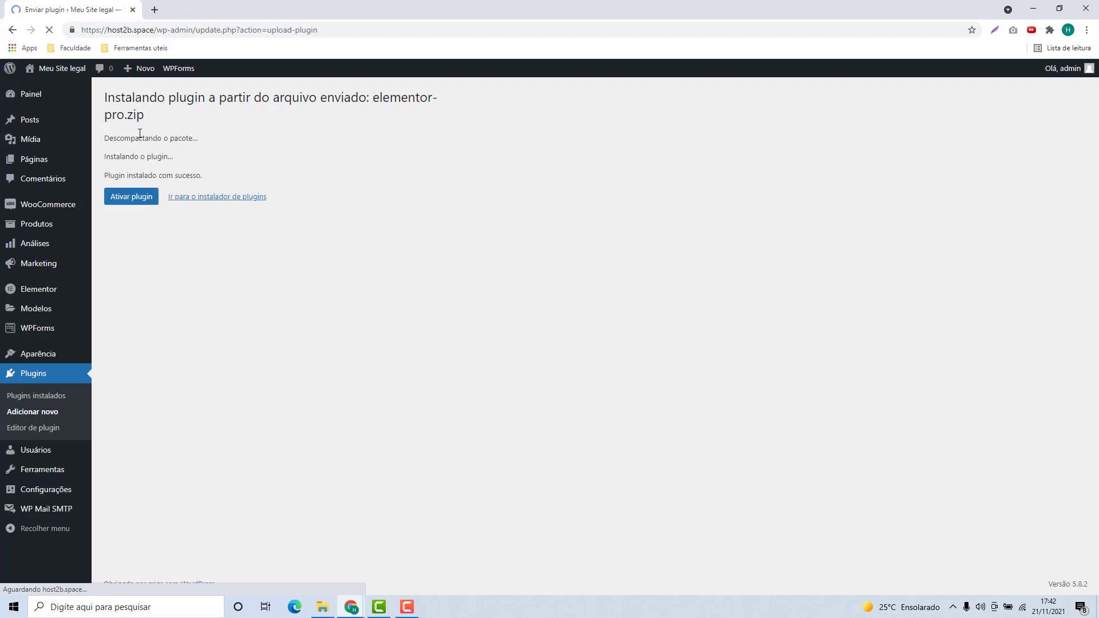
pyautogui.click(142, 200)
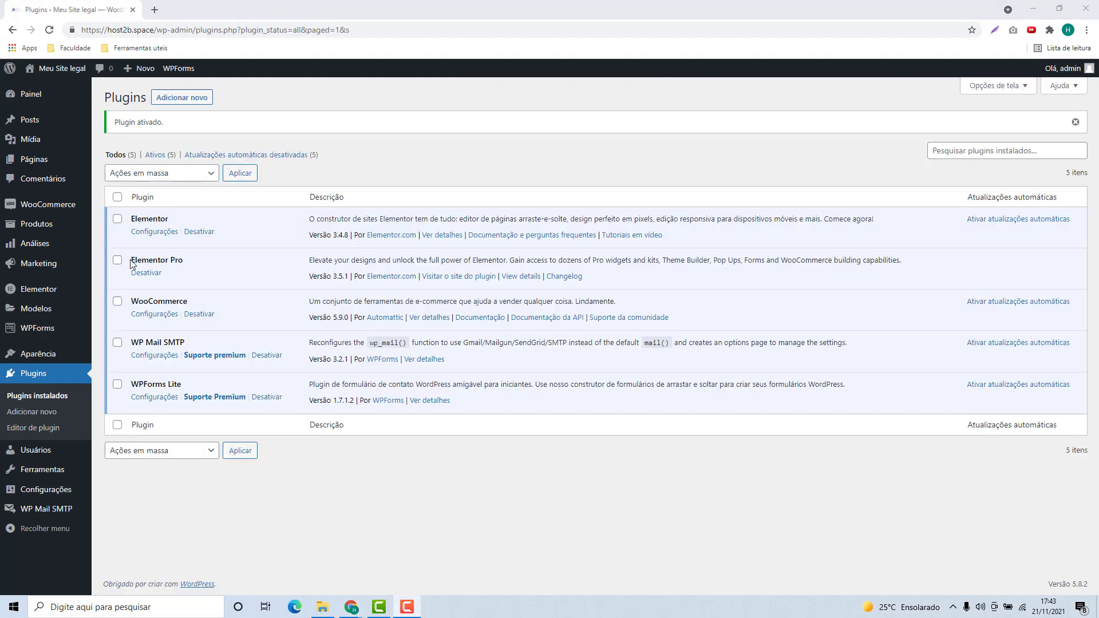
# Check the Elementor and Elementor Pro entries in the list of installed plugins.
pyautogui.doubleClick(153, 222)
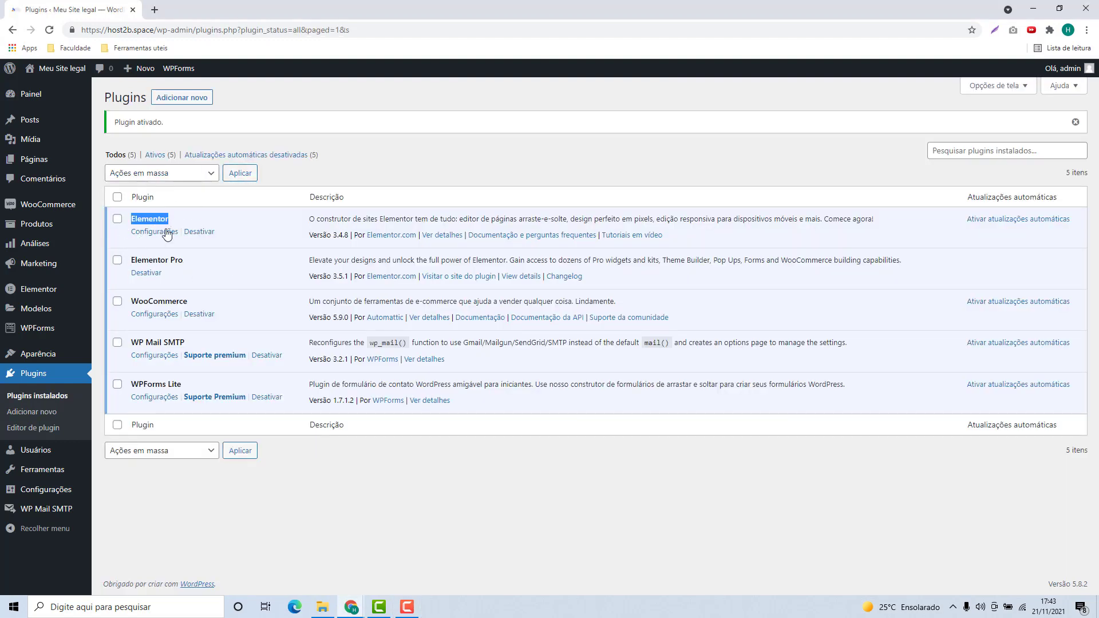
pyautogui.moveTo(131, 260); pyautogui.dragTo(195, 264)
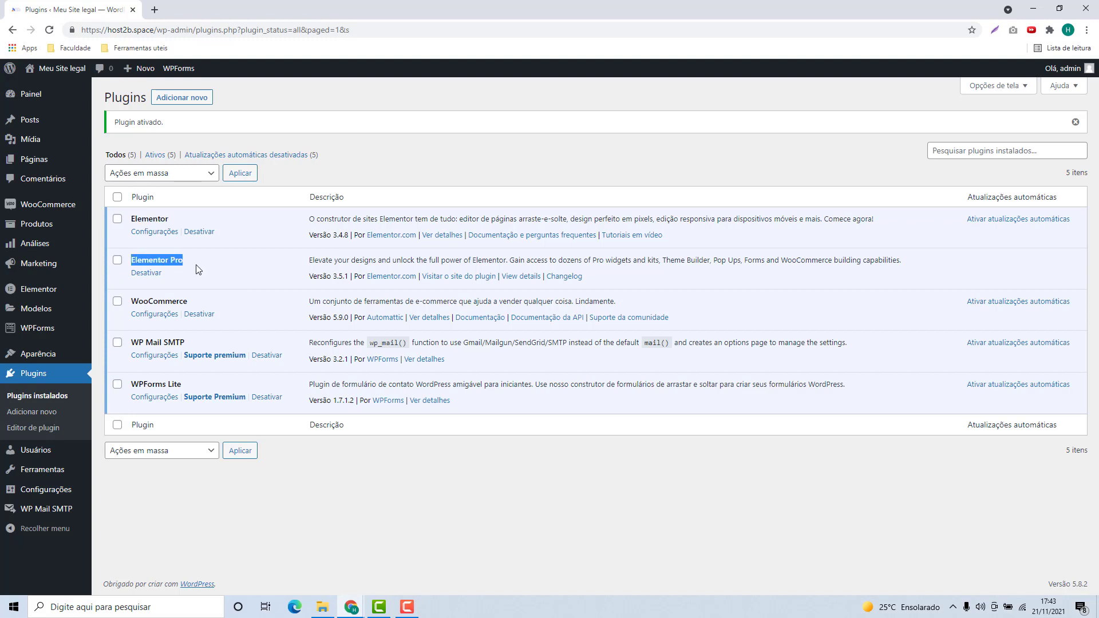
pyautogui.click(211, 268)
# Create a new page titled "Exemplo" and open it for editing with Elementor.
pyautogui.moveTo(37, 163)
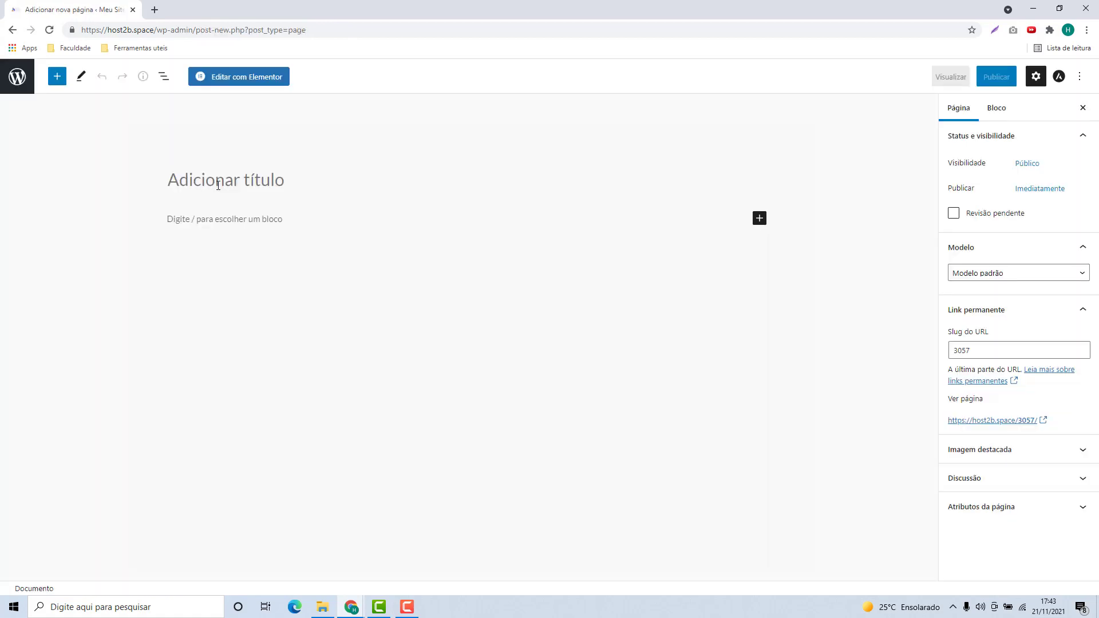
pyautogui.click(218, 185)
pyautogui.write('E')
pyautogui.press('BackSpace')
pyautogui.write('Exemplo')
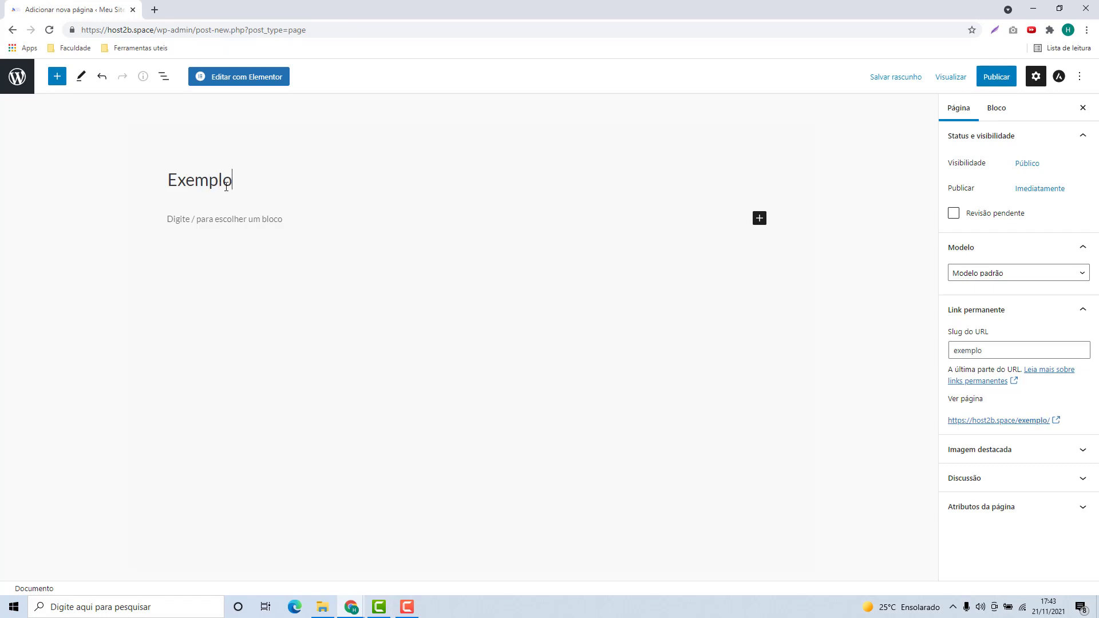
pyautogui.press('Return')
pyautogui.click(255, 83)
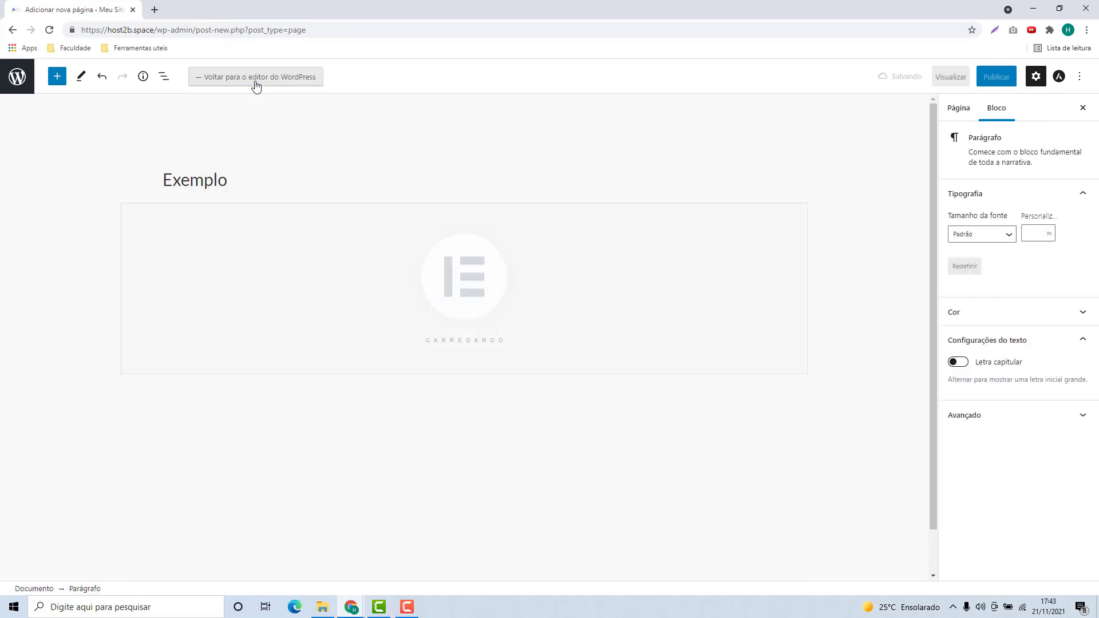
# Add a section with a single-column structure to the empty page.
pyautogui.scroll(-6, 103, 241)
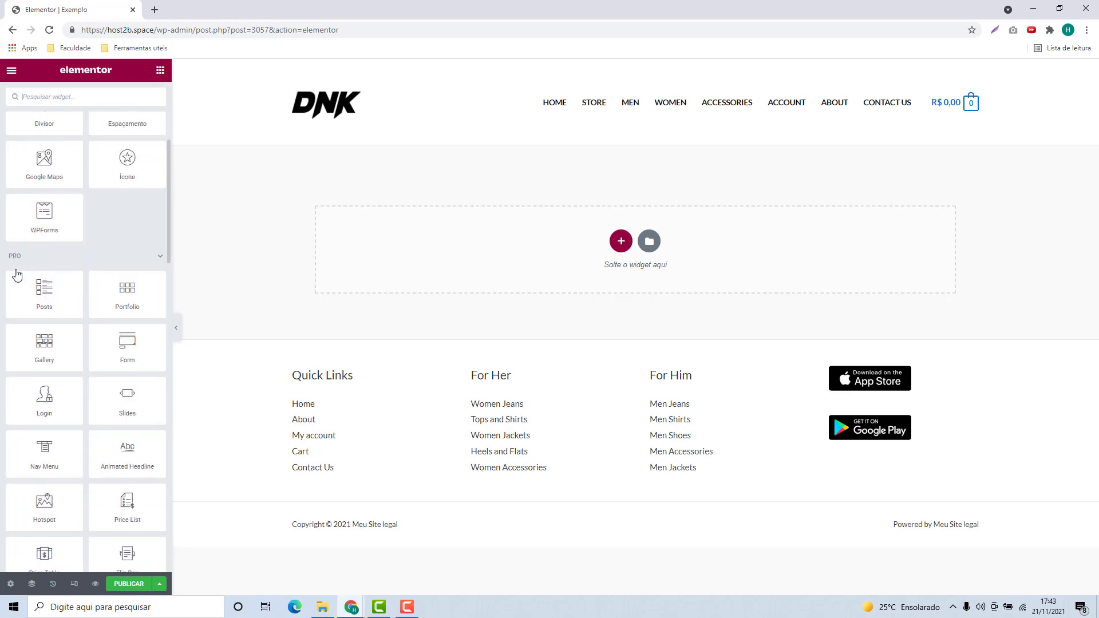
pyautogui.scroll(-2, 17, 275)
pyautogui.scroll(-6, 34, 301)
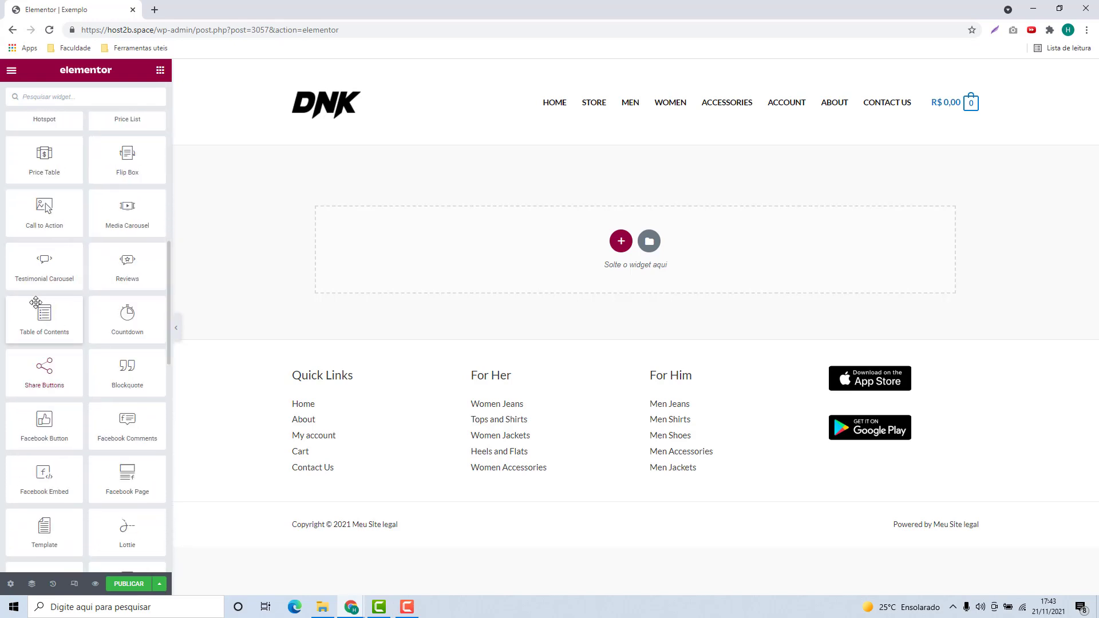
pyautogui.scroll(3, 34, 309)
pyautogui.click(628, 246)
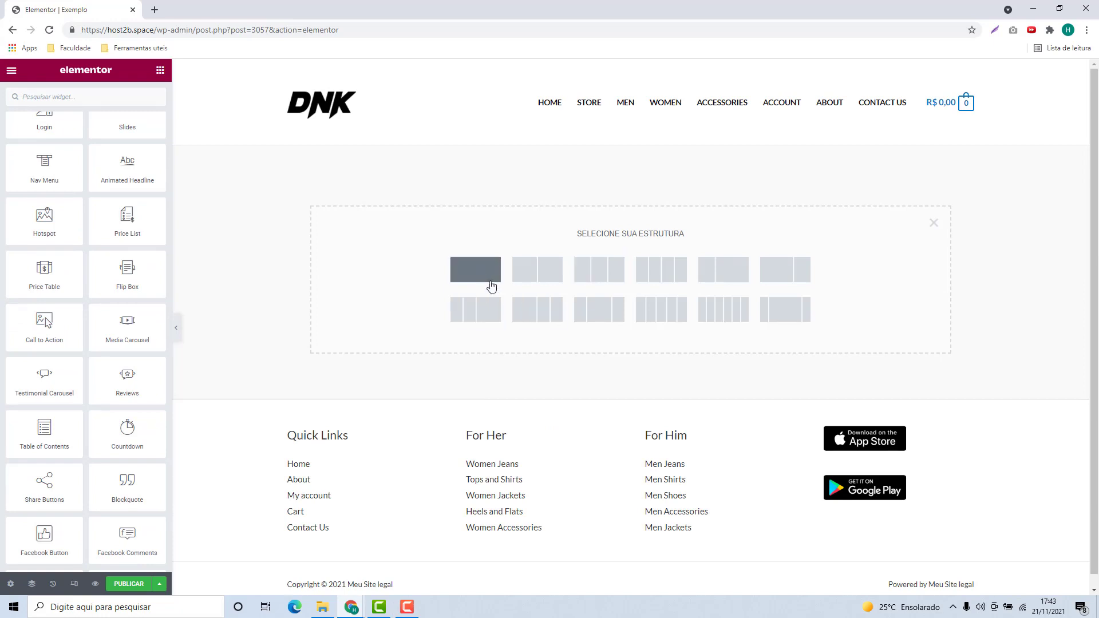
pyautogui.click(488, 258)
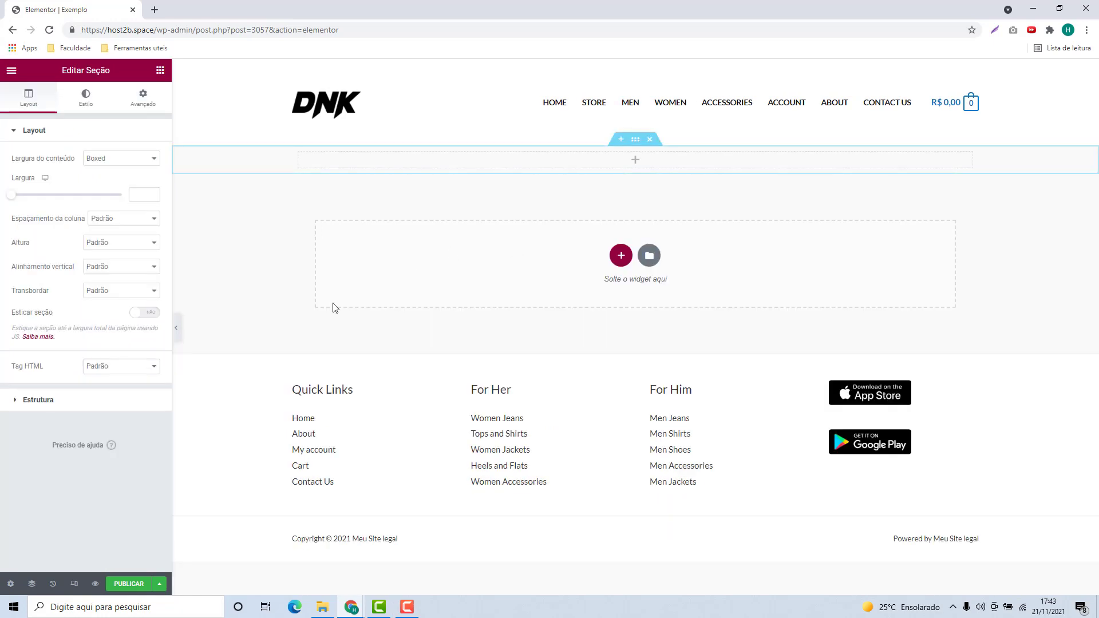
# Place the Pro Posts widget inside the empty single-column section.
pyautogui.click(160, 70)
pyautogui.scroll(-2, 114, 213)
pyautogui.scroll(-2, 112, 220)
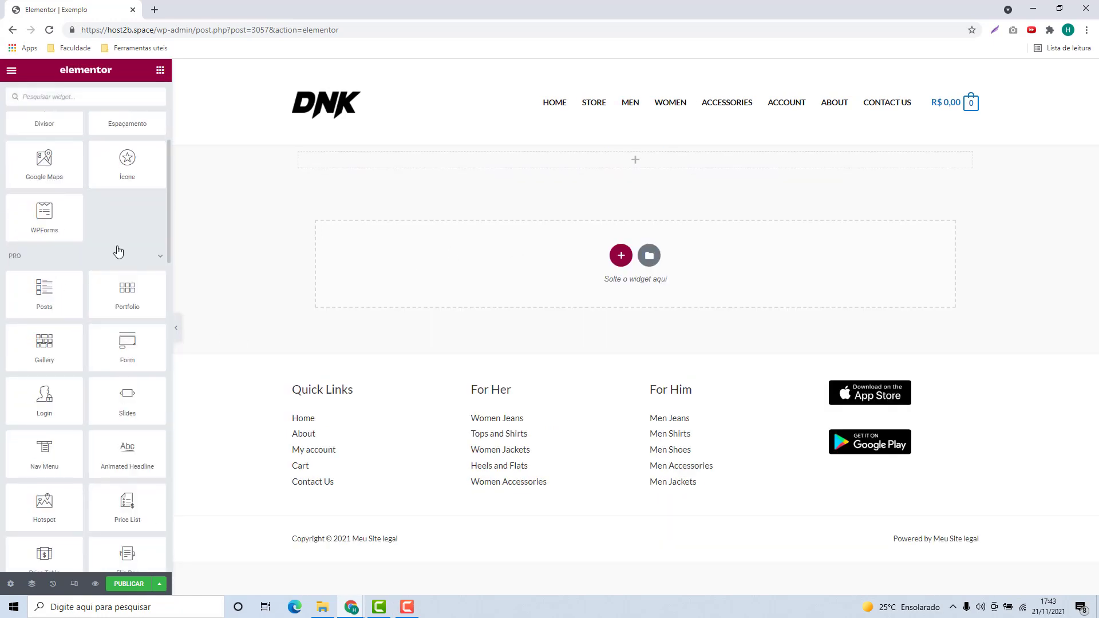
pyautogui.moveTo(57, 289); pyautogui.dragTo(515, 171)
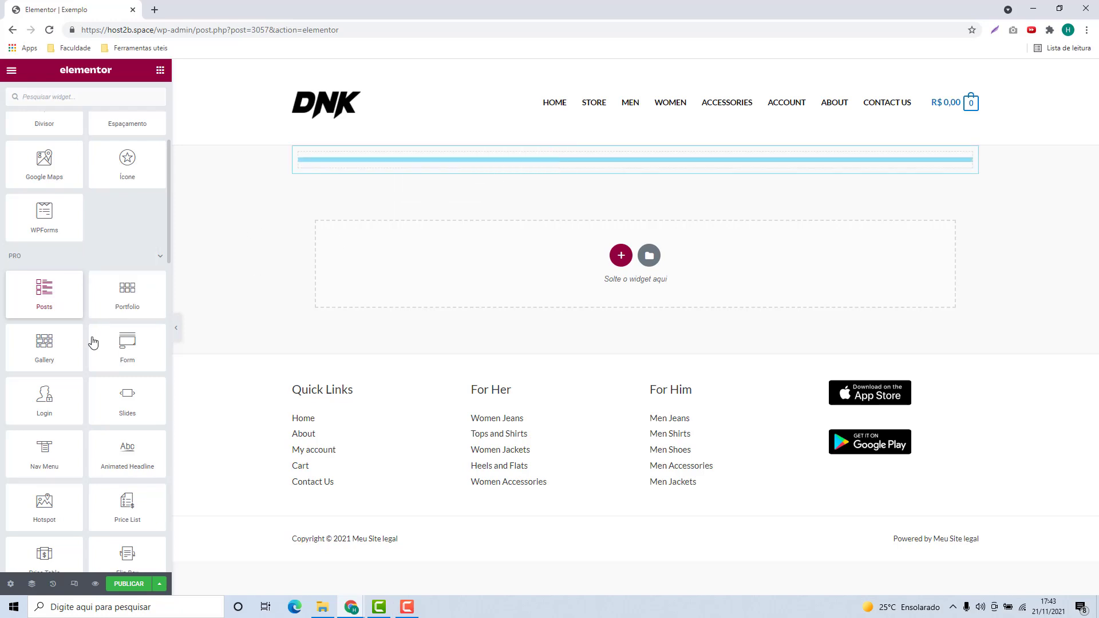
pyautogui.moveTo(94, 342); pyautogui.dragTo(515, 166)
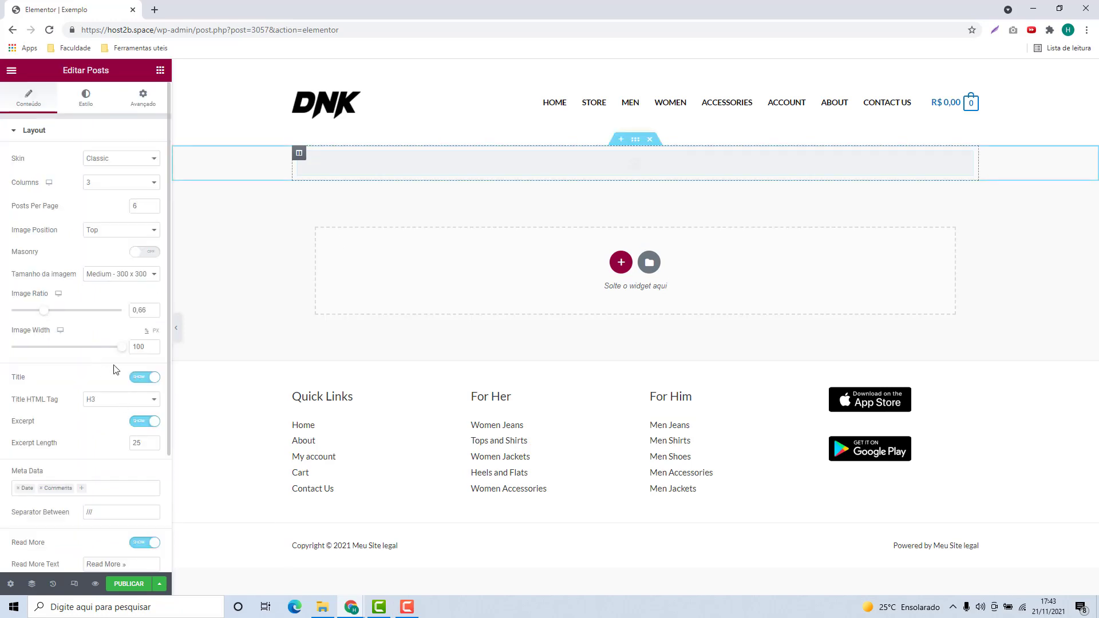
# Add the Pro Animated Headline widget below the posts in the same section.
pyautogui.click(162, 78)
pyautogui.scroll(-10, 89, 277)
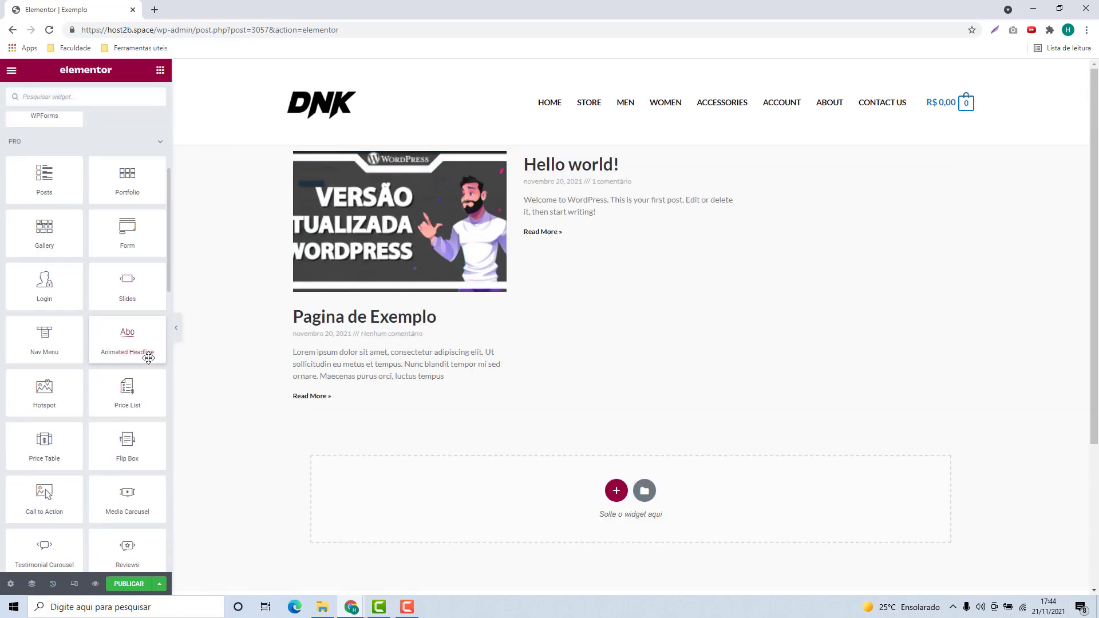
pyautogui.moveTo(148, 357); pyautogui.dragTo(350, 404)
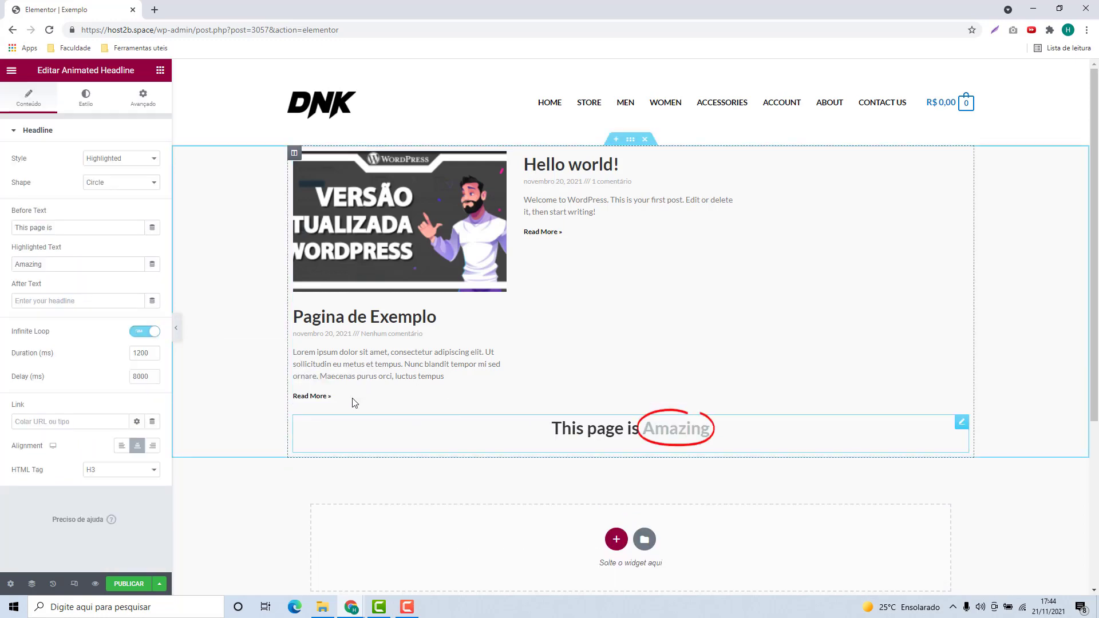
# Add the Pro Video Playlist widget below the animated headline.
pyautogui.click(160, 72)
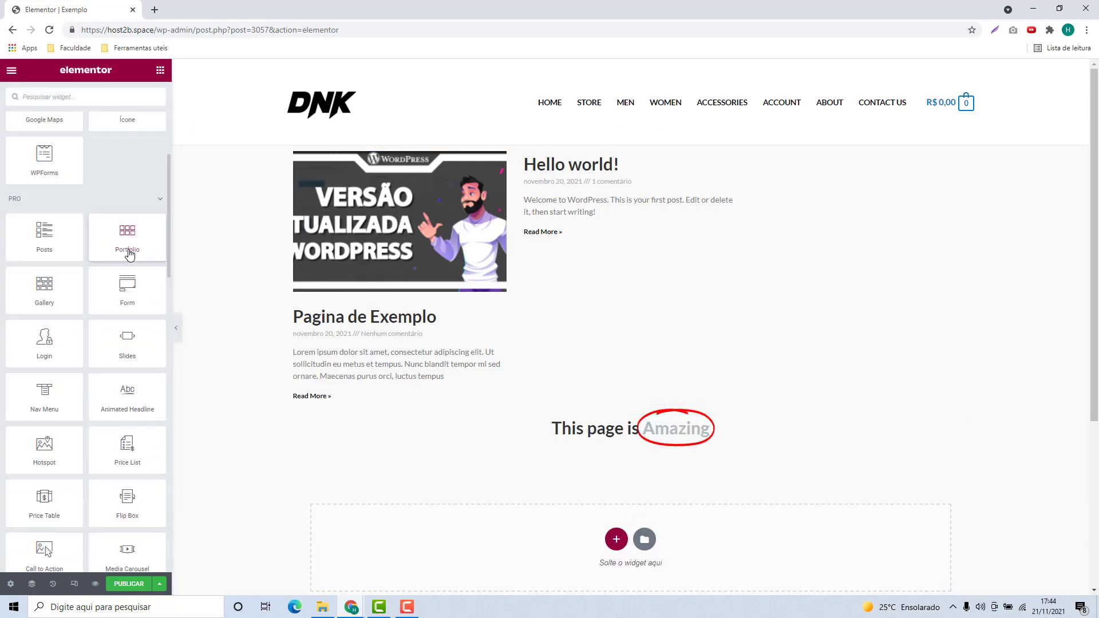
pyautogui.scroll(-7, 129, 254)
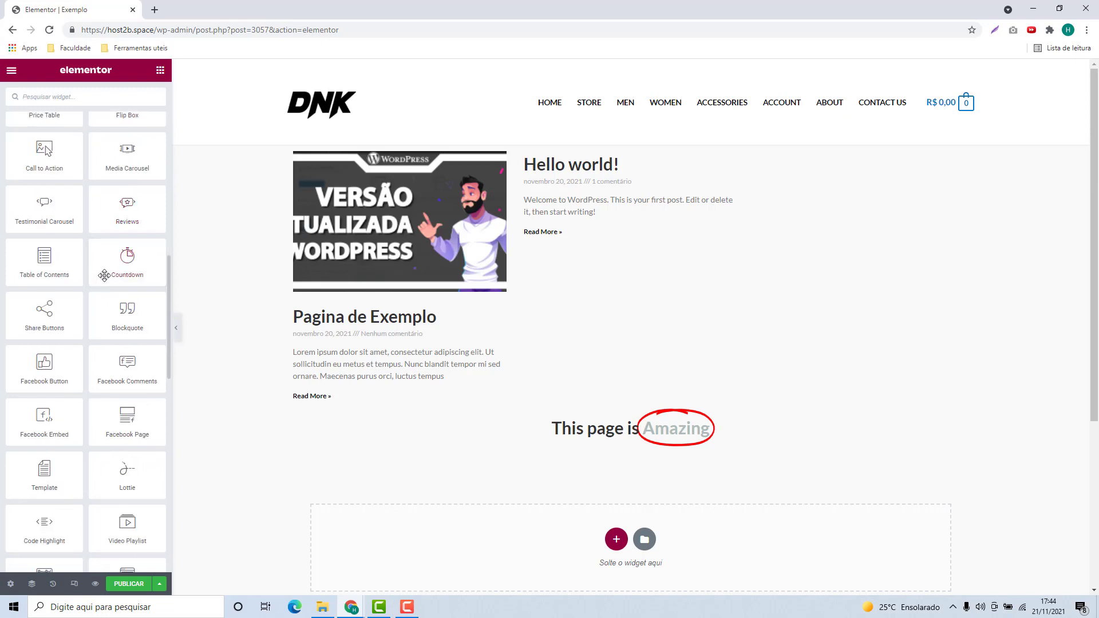
pyautogui.scroll(-1, 97, 292)
pyautogui.moveTo(115, 472); pyautogui.dragTo(524, 452)
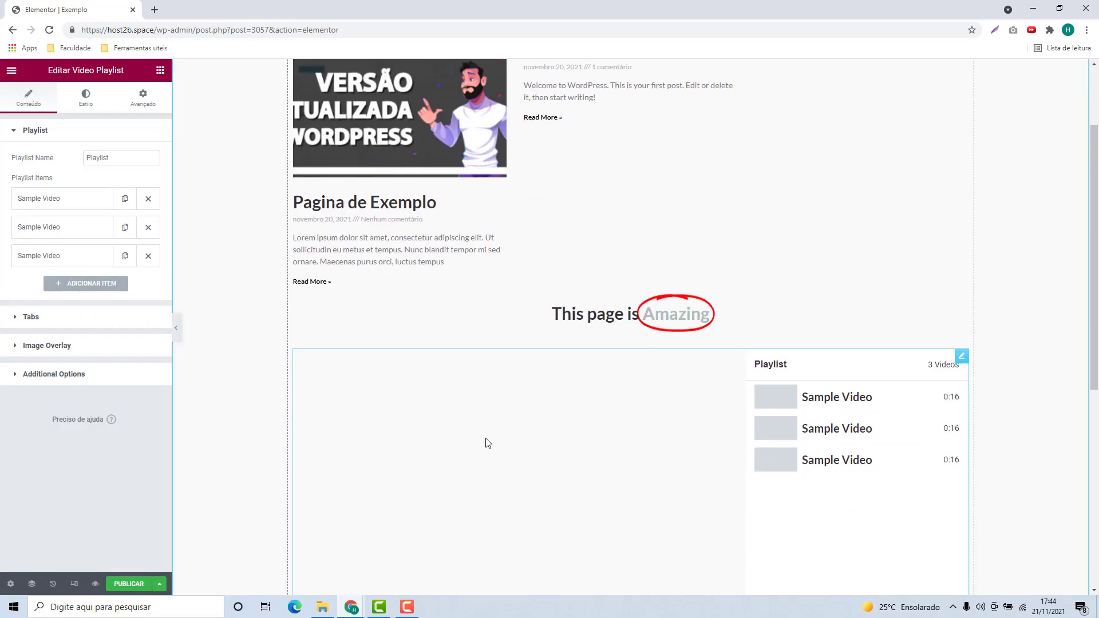
pyautogui.scroll(-2, 572, 423)
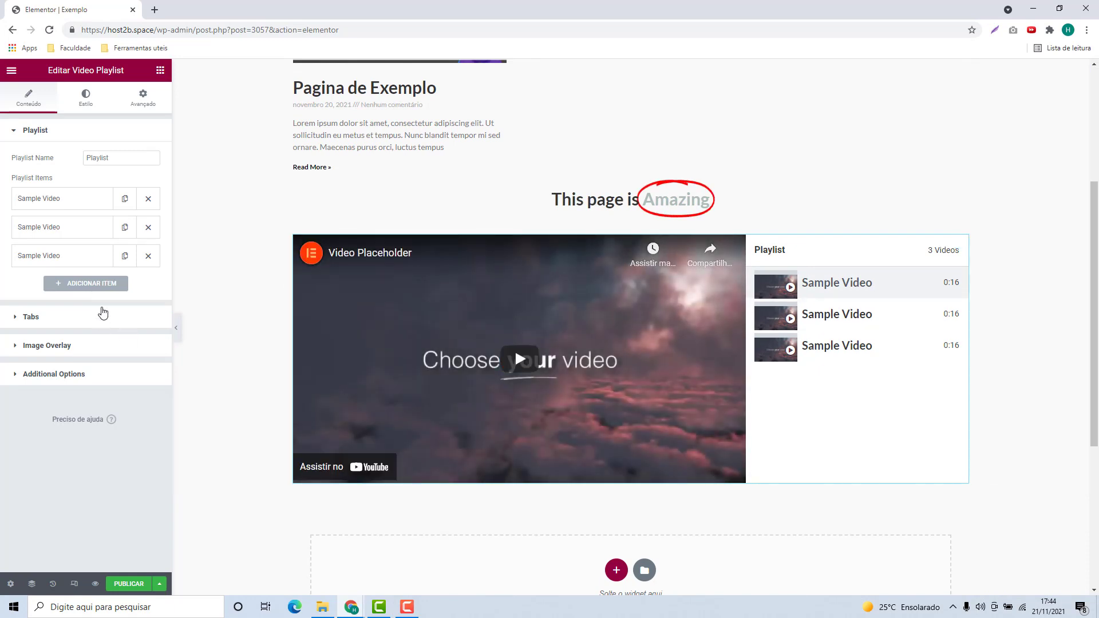
# Browse the remaining Pro widgets and the template library's Páginas and Blocos collections, then close the library.
pyautogui.click(161, 73)
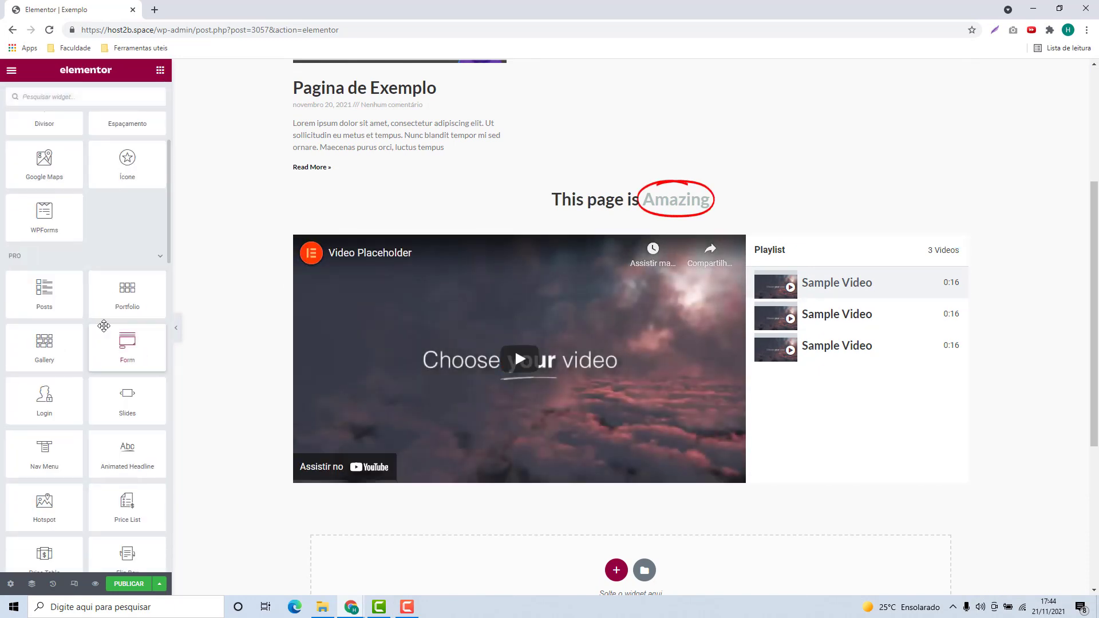
pyautogui.scroll(-12, 103, 325)
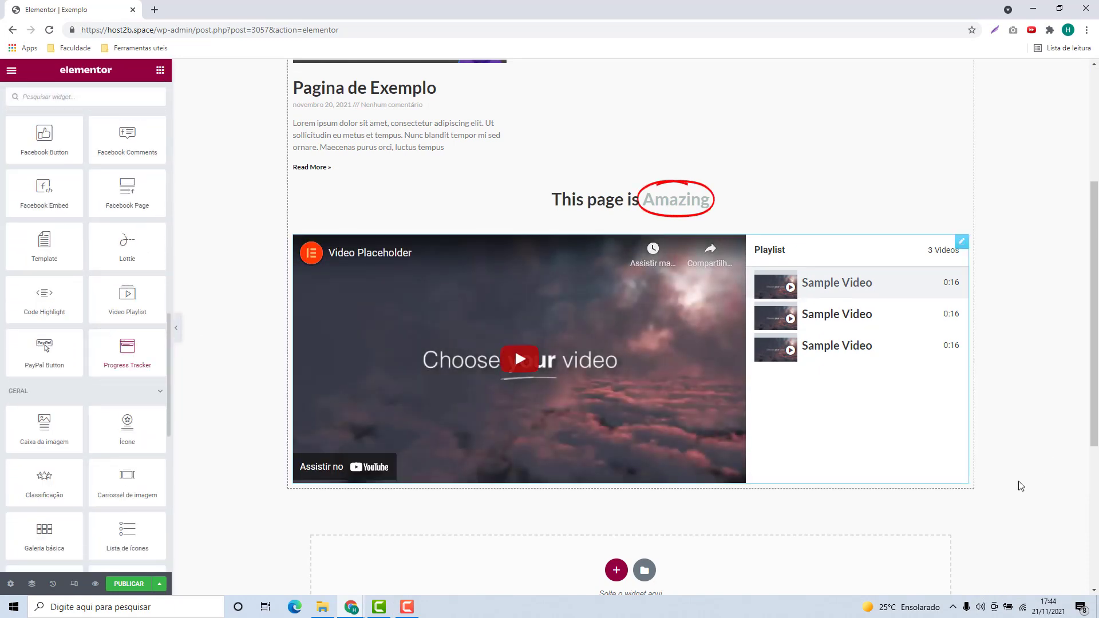
pyautogui.scroll(-1, 662, 501)
pyautogui.click(643, 513)
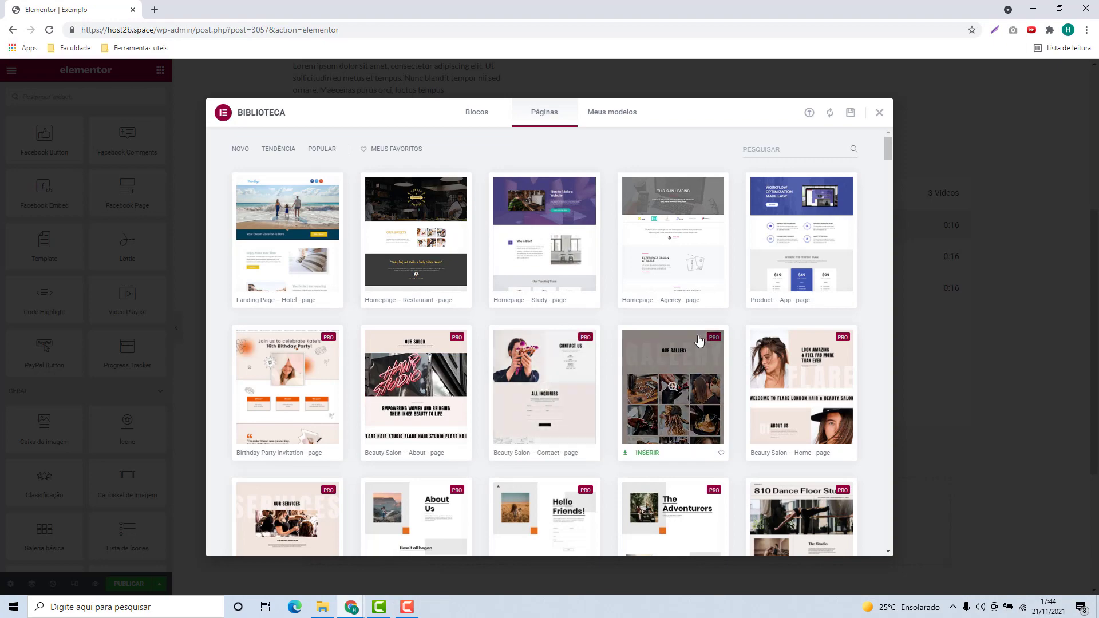
pyautogui.scroll(-3, 733, 334)
pyautogui.scroll(-12, 686, 331)
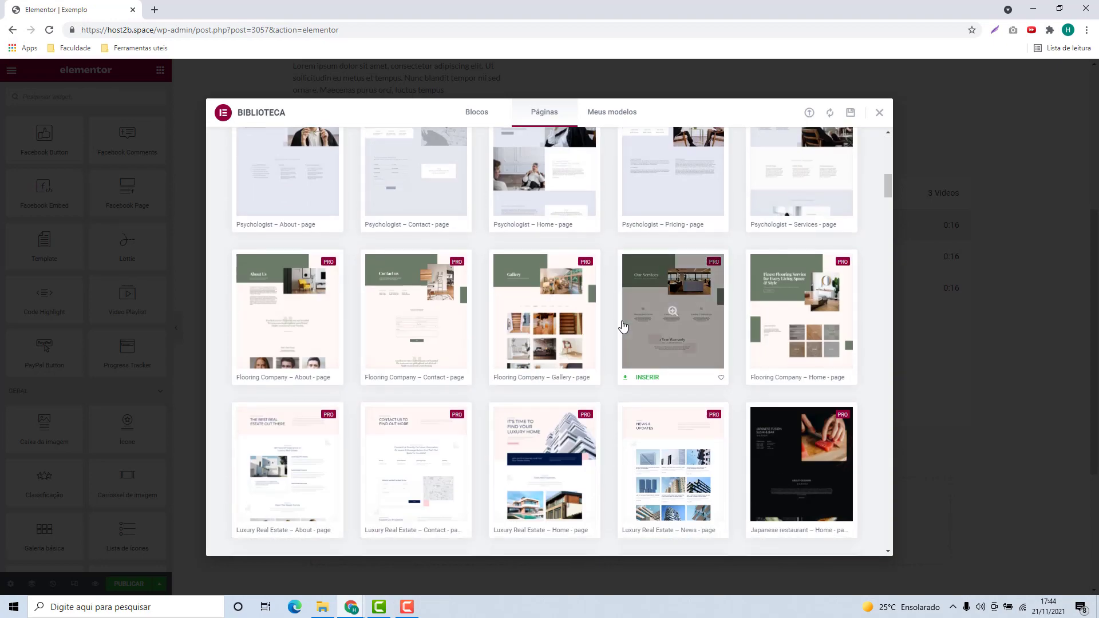
pyautogui.scroll(15, 609, 355)
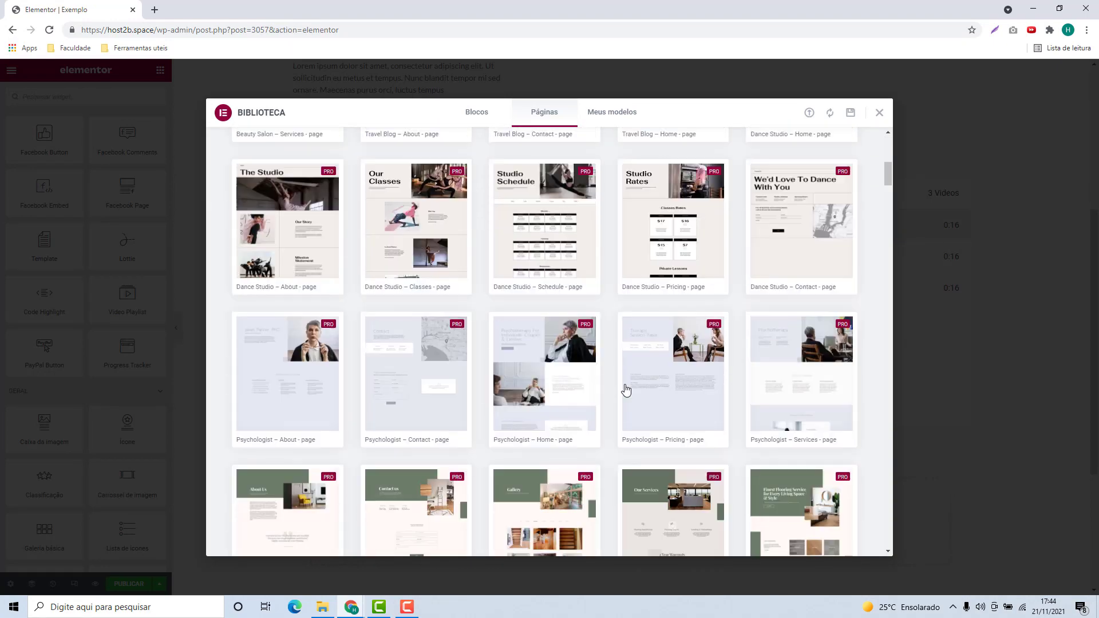
pyautogui.click(478, 114)
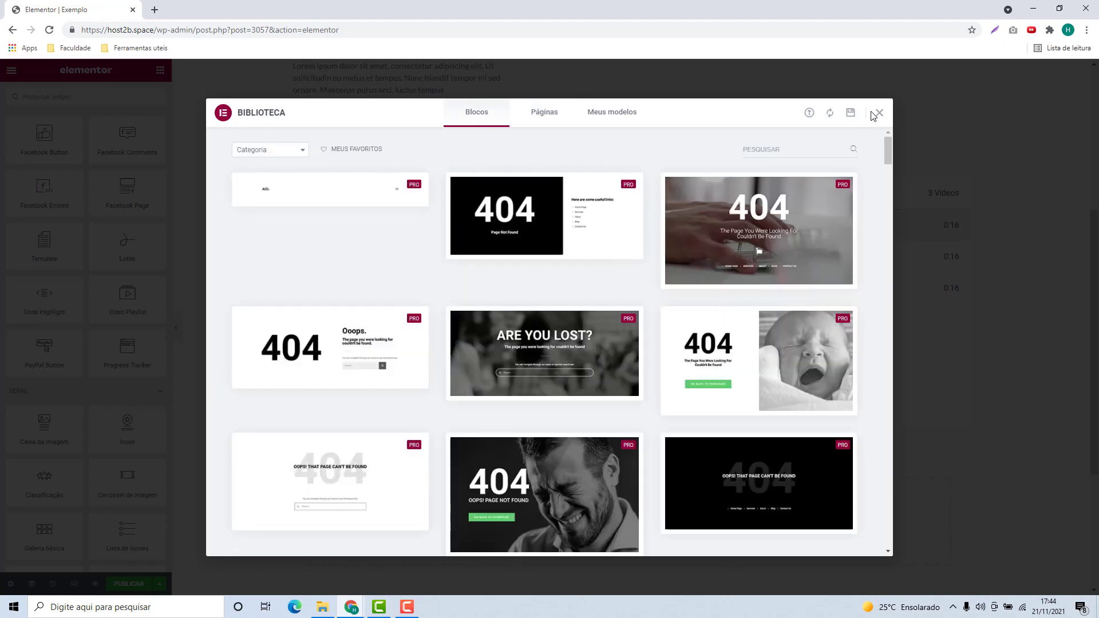
pyautogui.press('Escape')
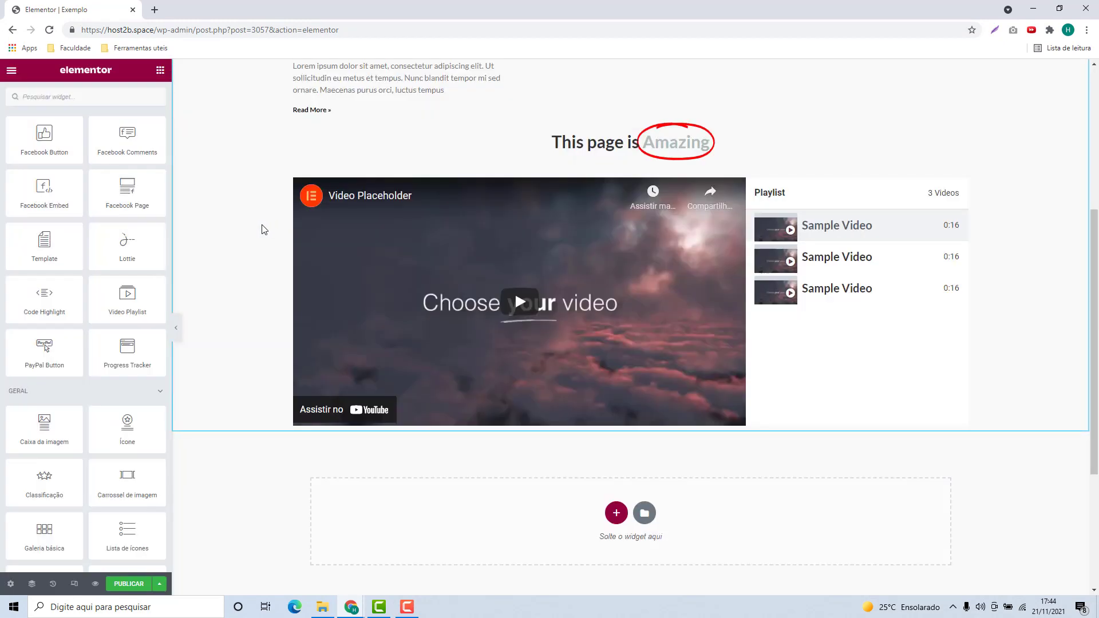